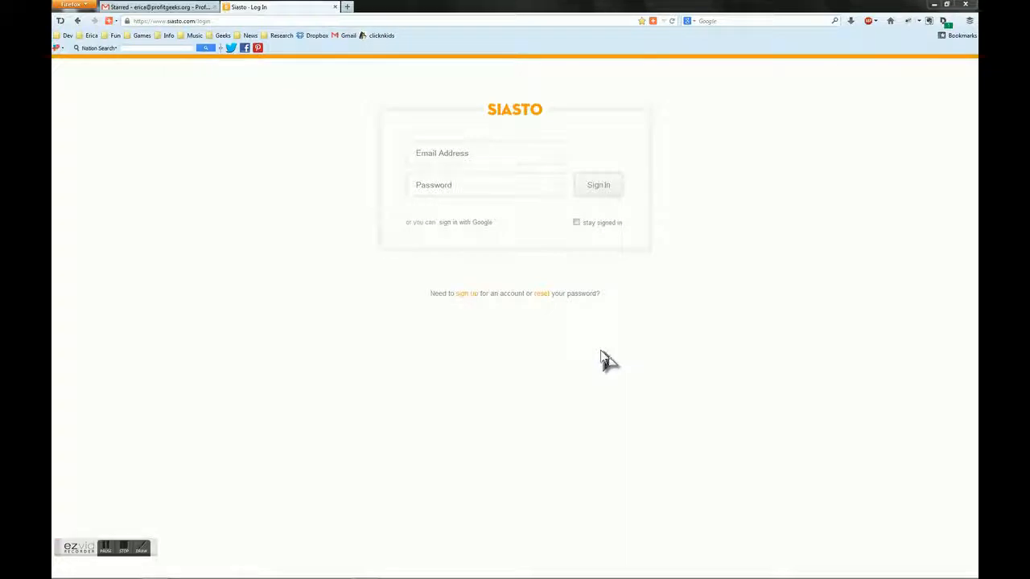
Sign in to Siasto through Google with the account's e-mail address
left_click(465, 231)
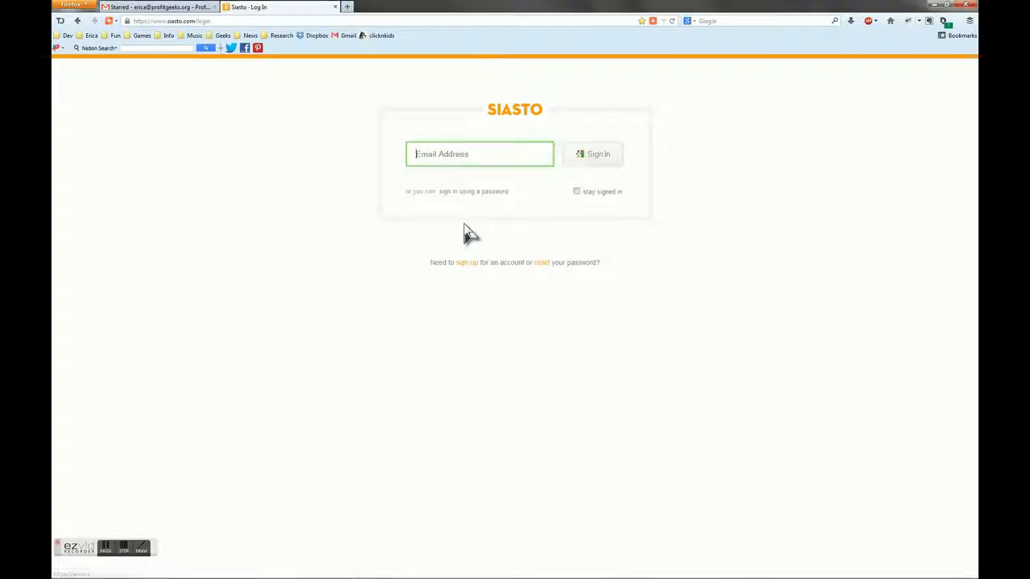
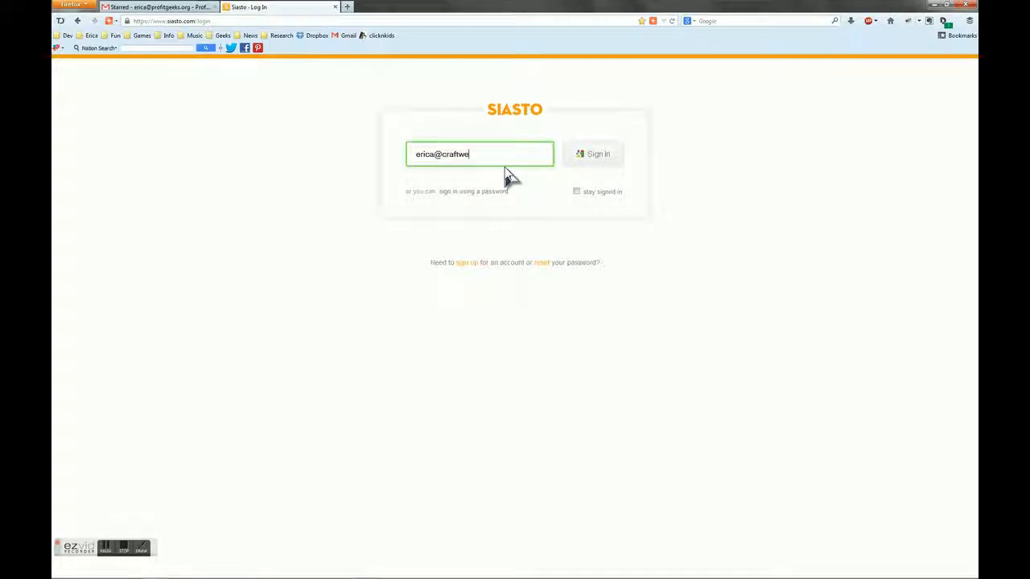
left_click(585, 161)
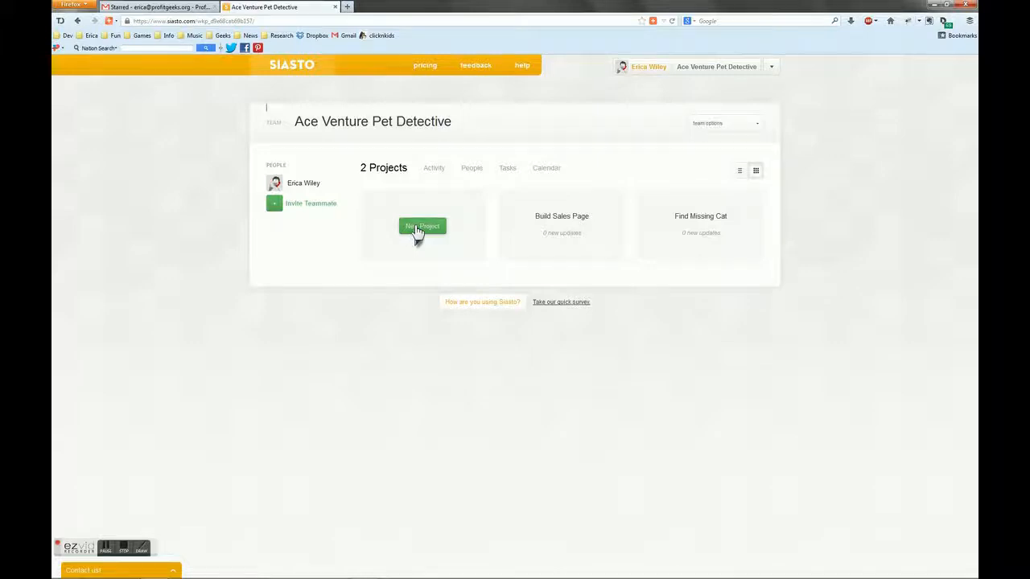
Start a new project in the Ace Venture Pet Detective team and name it "Write Sales Page"
left_click(417, 229)
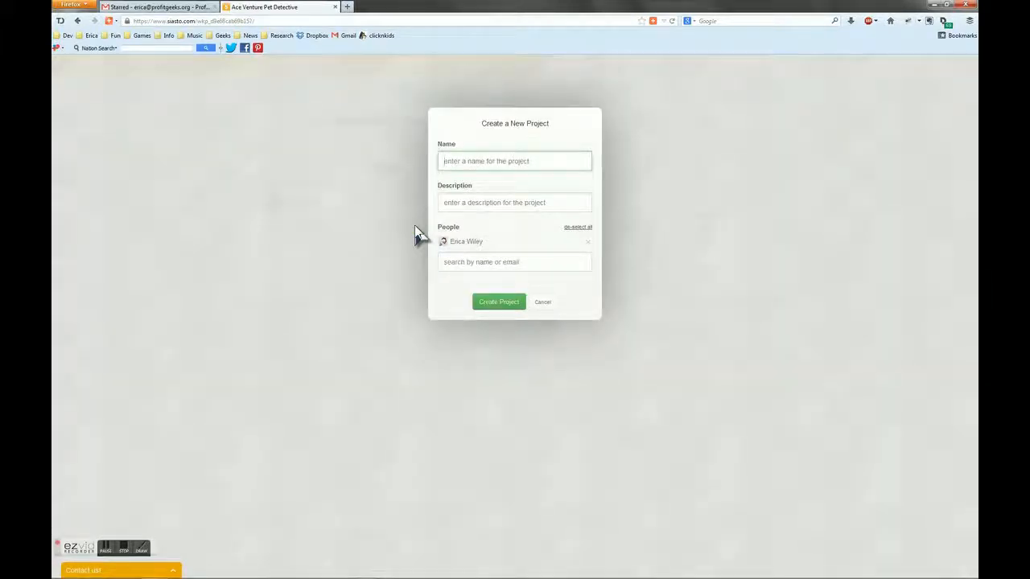
type("Sales Sales Page")
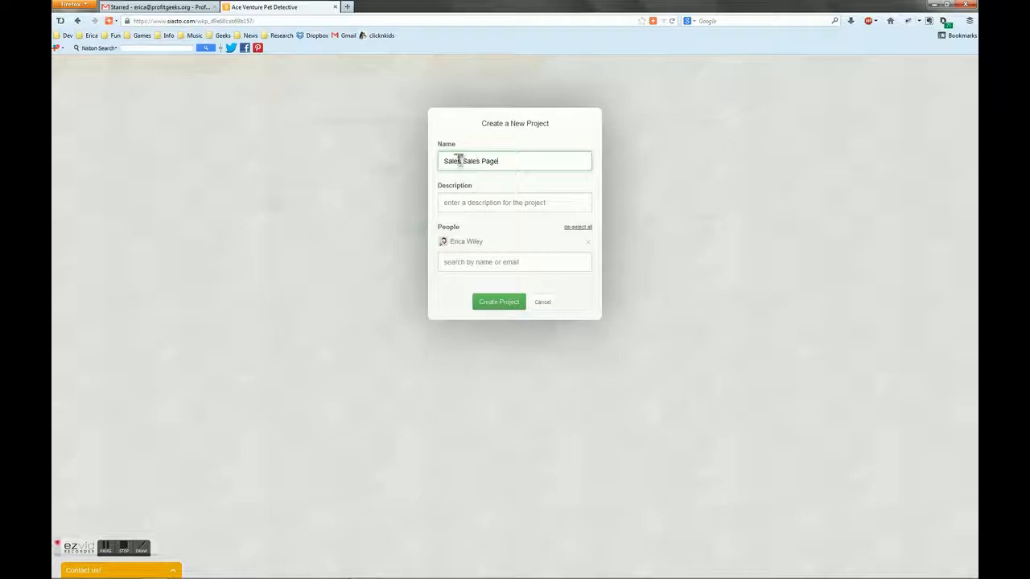
left_click_drag(462, 161, 412, 167)
type("Write")
Enter "product launch" as the project description and create the project without adding more people
left_click(452, 202)
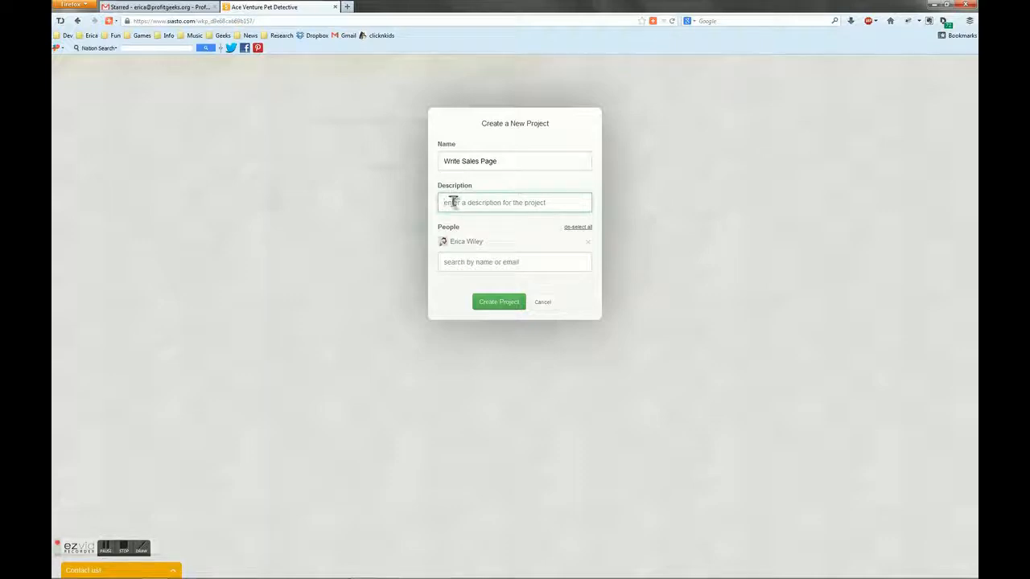
type("product ")
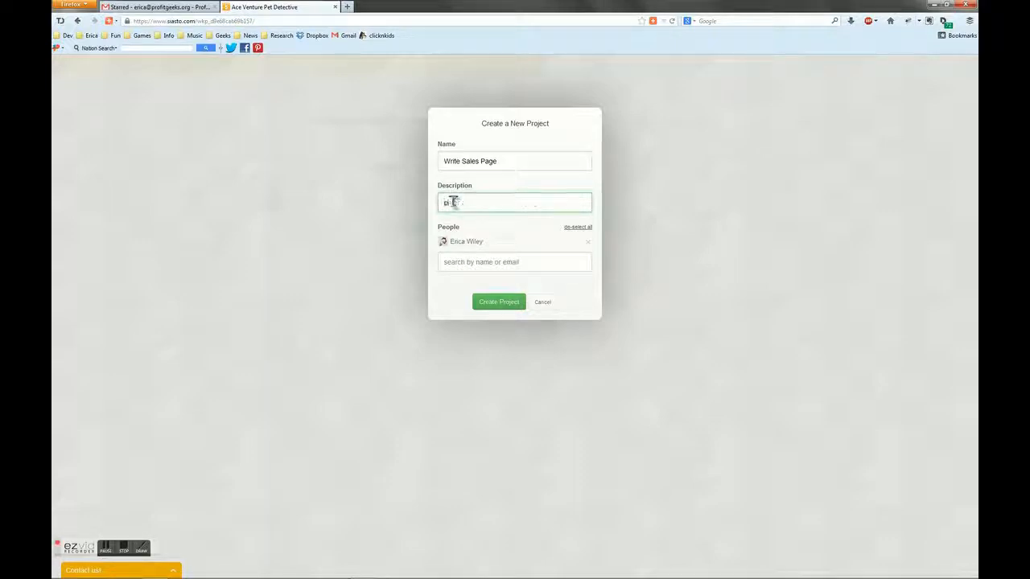
type("launch")
left_click(460, 261)
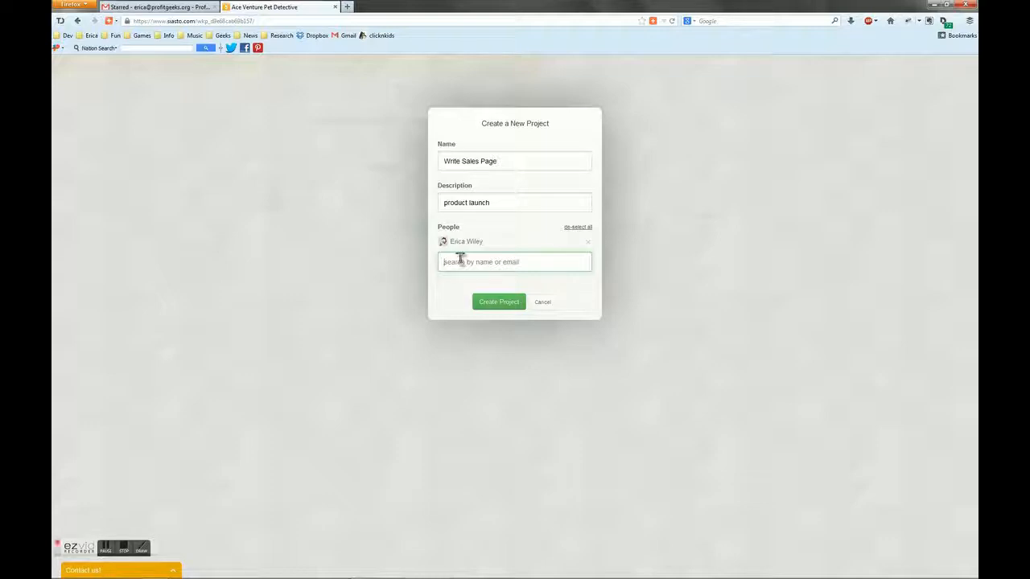
type("as")
key("BackSpace")
key("BackSpace")
left_click(499, 305)
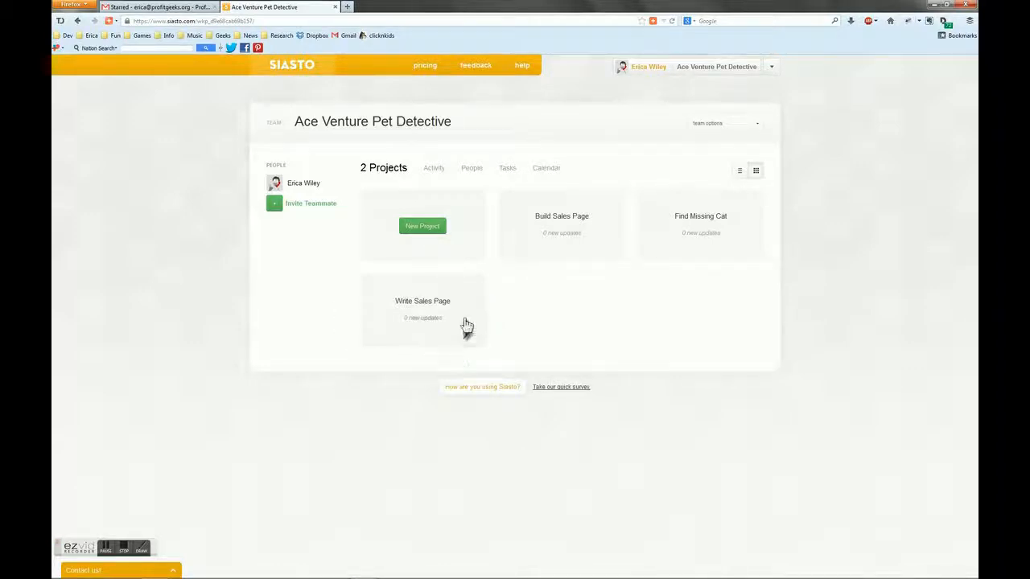
Open the Write Sales Page project and import OUR CITIES.doc from the computer's desktop into its files
left_click(465, 321)
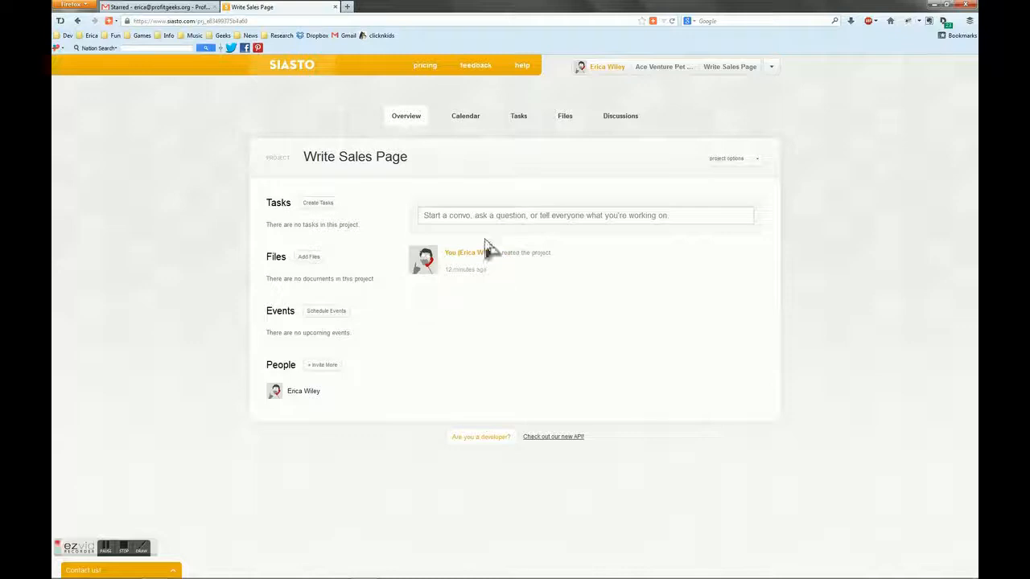
left_click(566, 126)
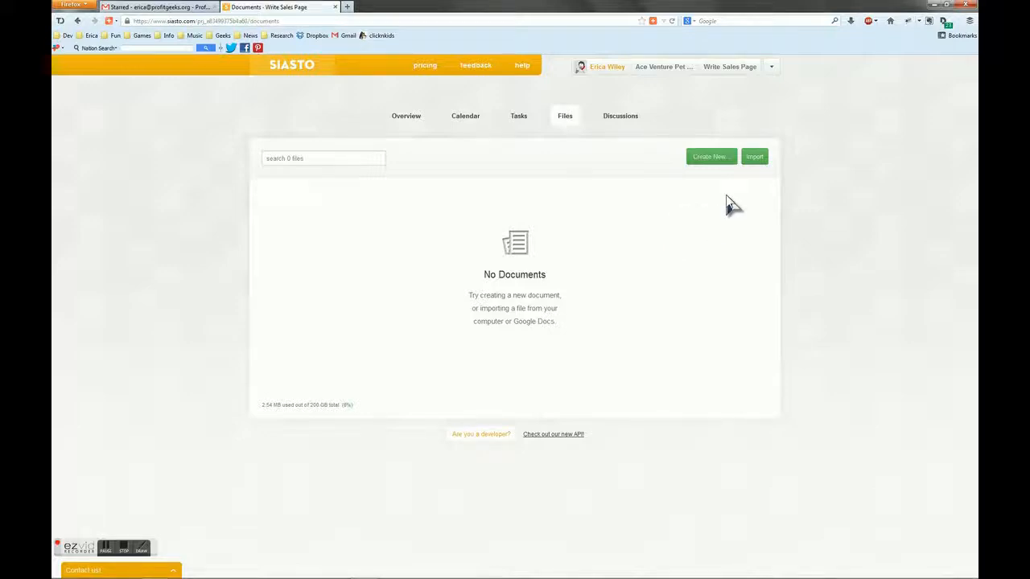
left_click(754, 159)
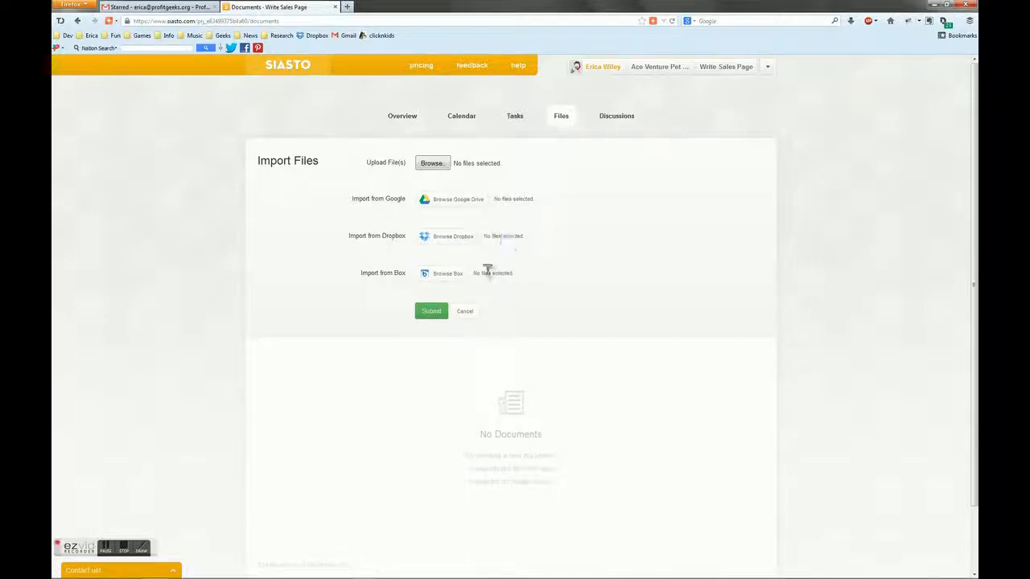
left_click(439, 167)
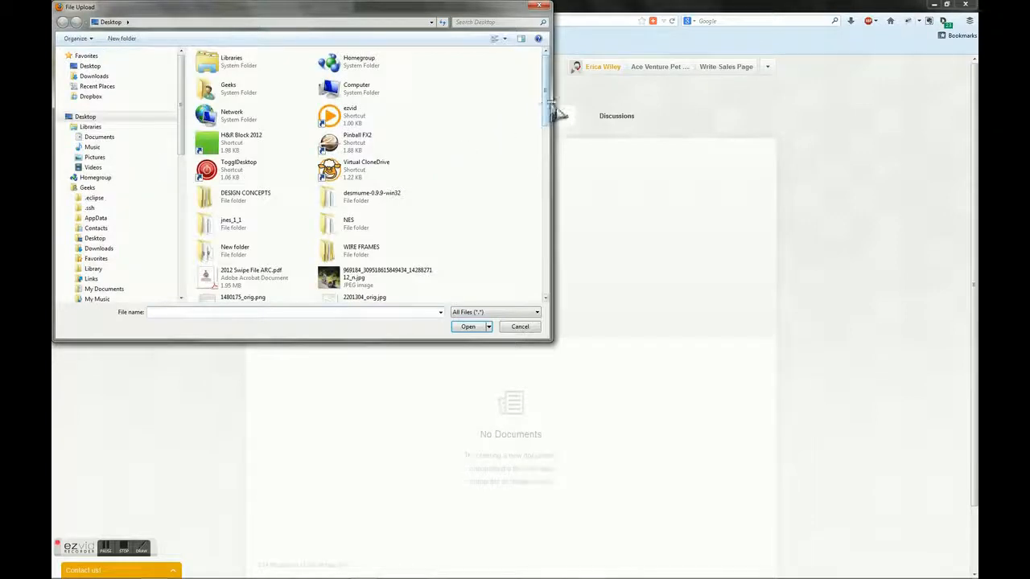
left_click_drag(547, 114, 533, 260)
left_click(394, 228)
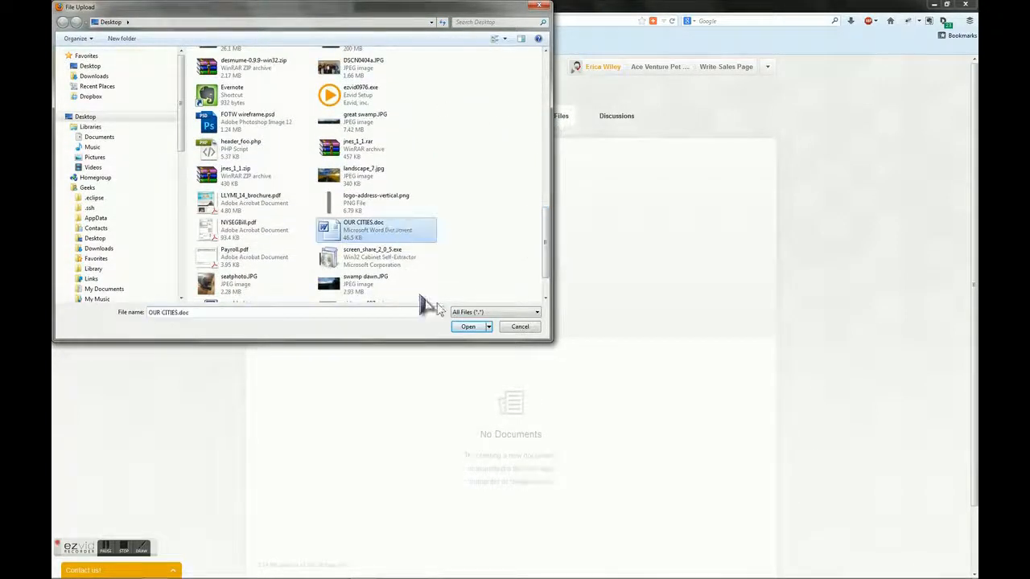
left_click(468, 326)
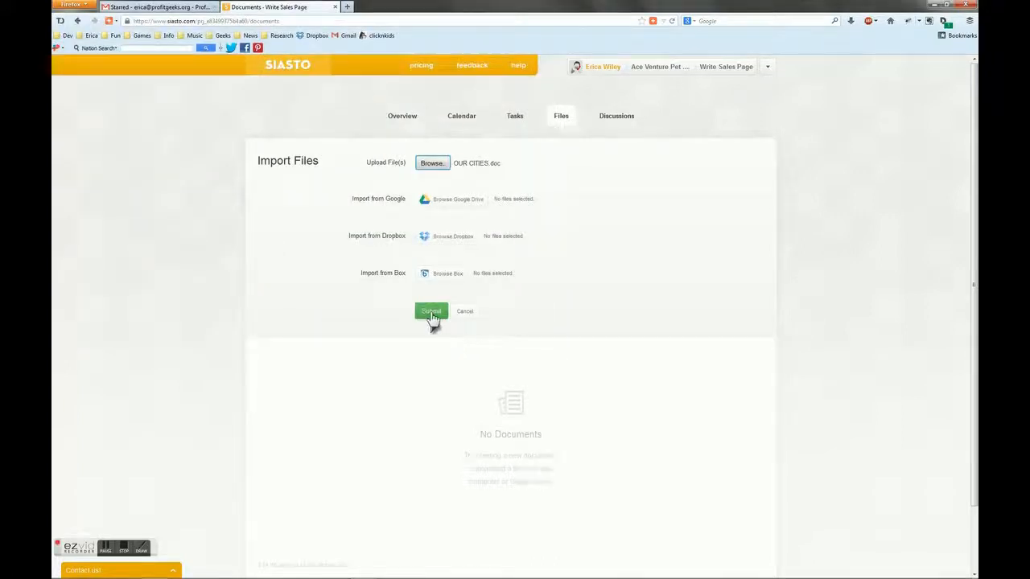
left_click(431, 314)
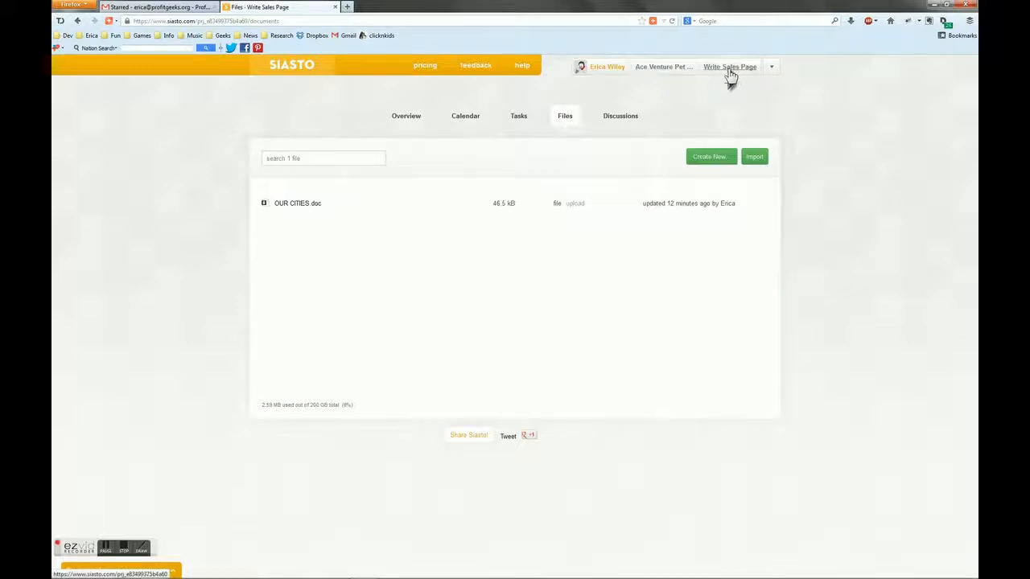
mouse_move(501, 222)
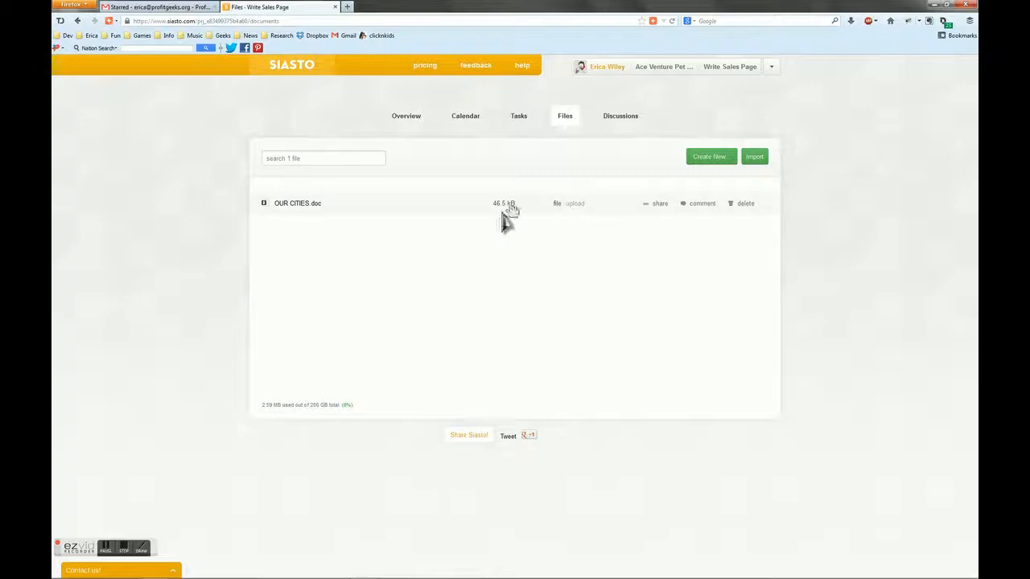
Start a new task in the project and name it "Review our Sales page copy"
left_click(518, 118)
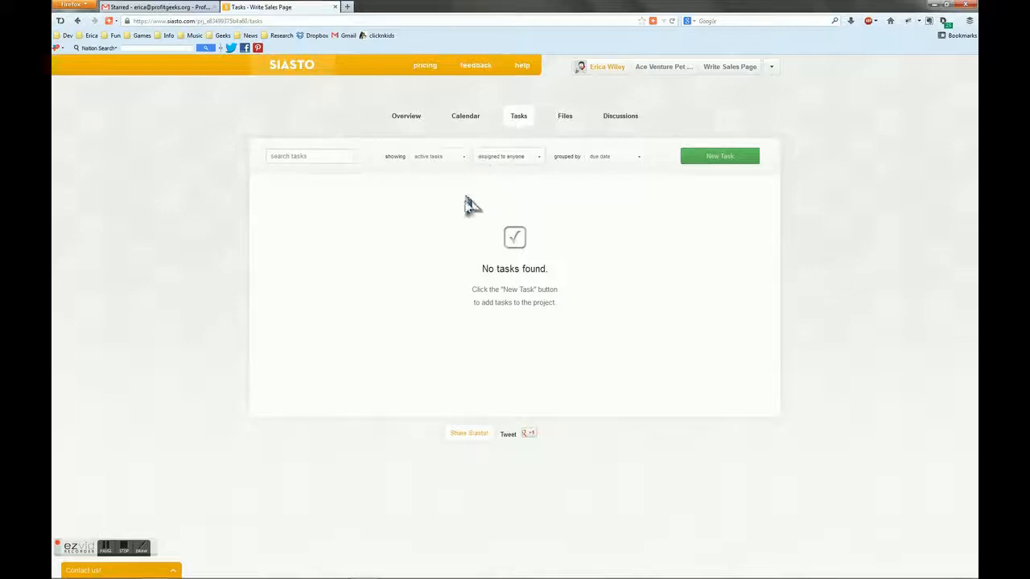
left_click(711, 158)
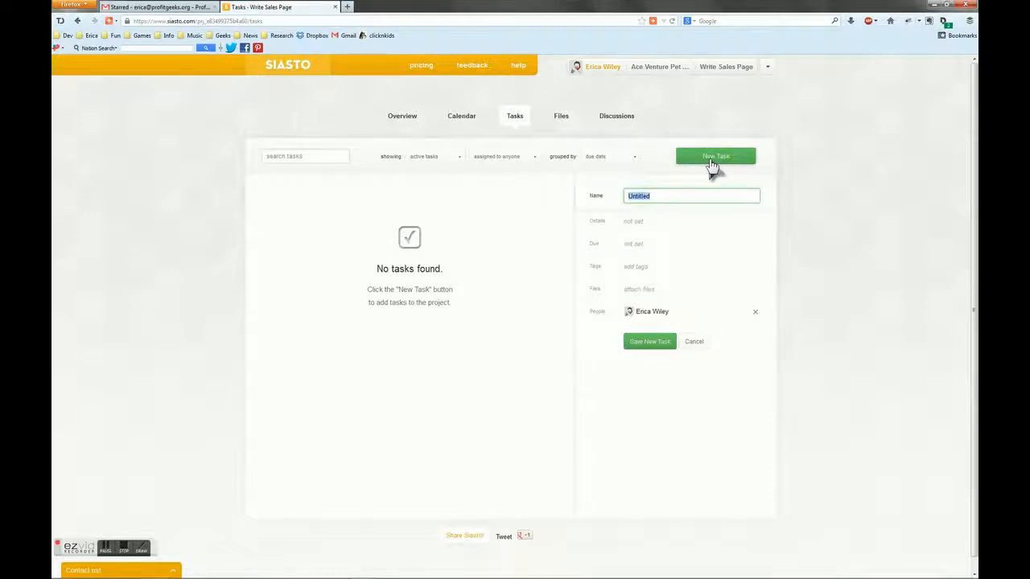
type("Review our Sales page copy")
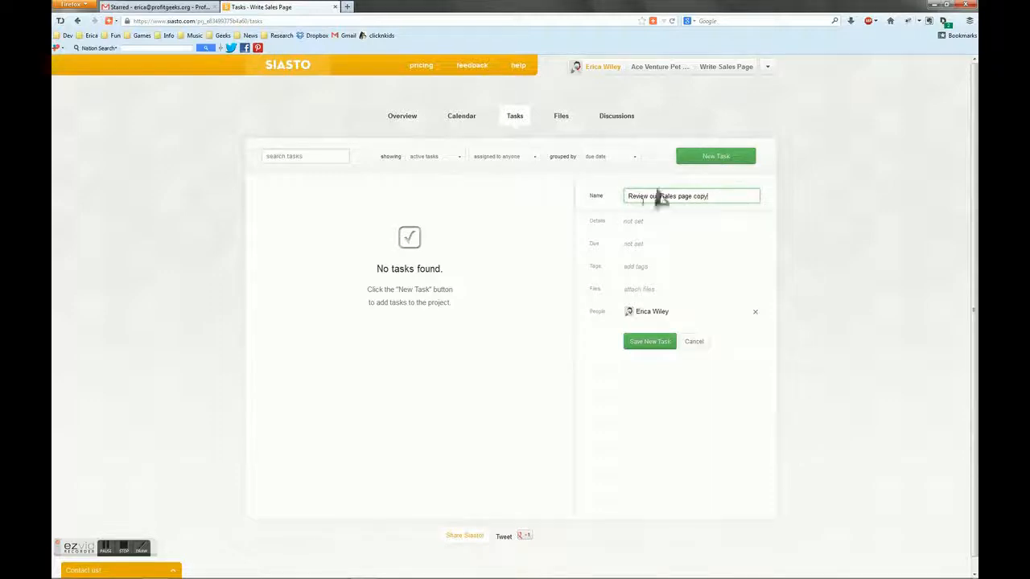
Set the task's details to "critic draft 1" and its due date to Monday, July 15, 2013
left_click(644, 223)
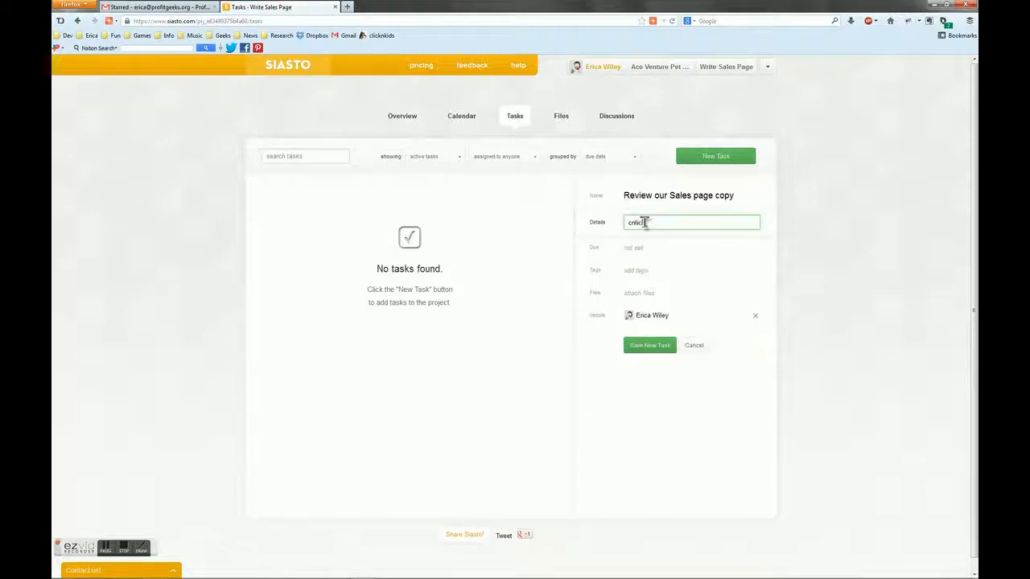
type("critic draft f")
left_click(633, 246)
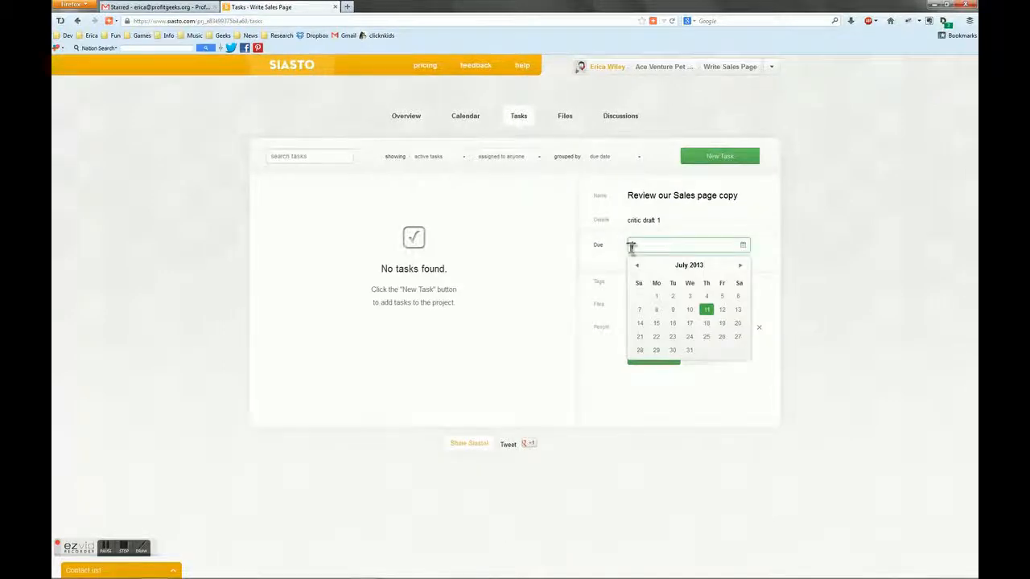
left_click(657, 323)
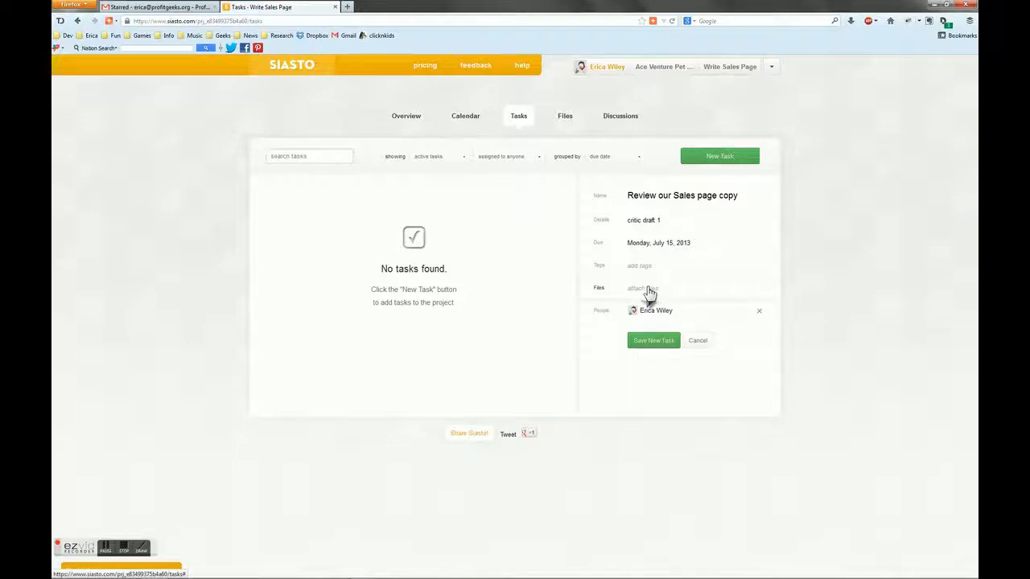
Attach the project file OUR CITIES.doc to the new task
left_click(648, 289)
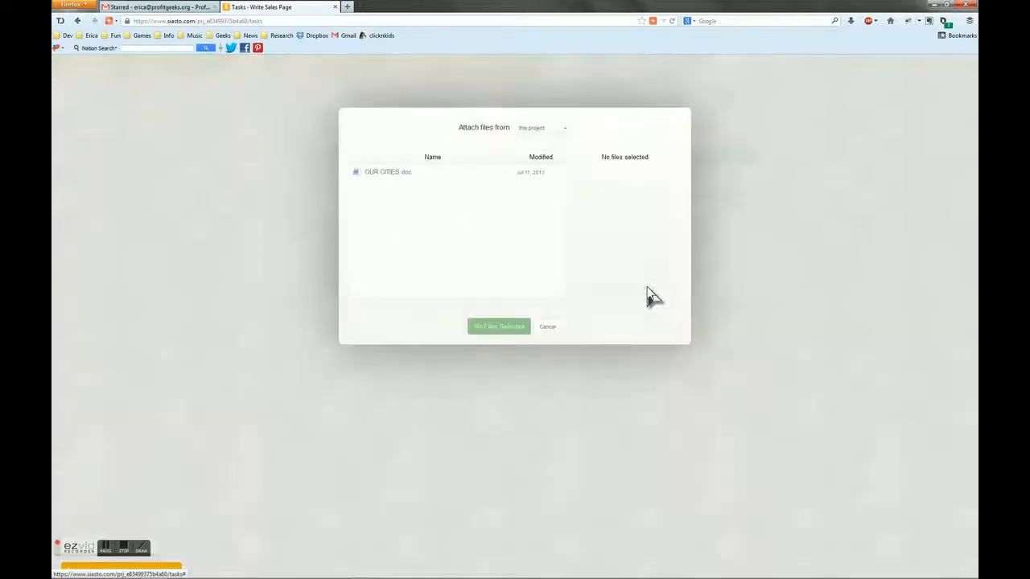
left_click(476, 175)
left_click(499, 327)
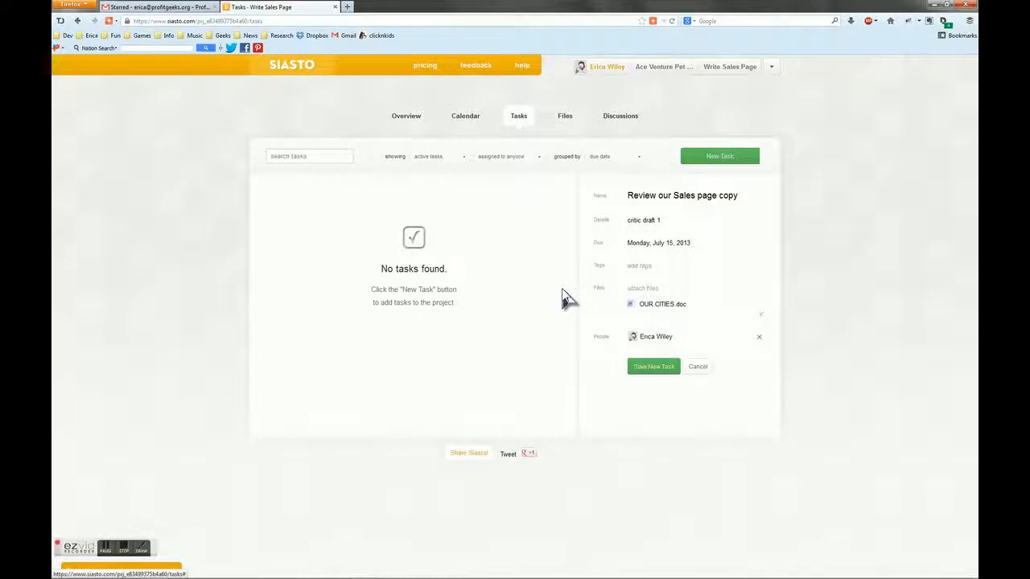
Try searching for "virtual assistant" among the task's people, and clear the search text
left_click(651, 342)
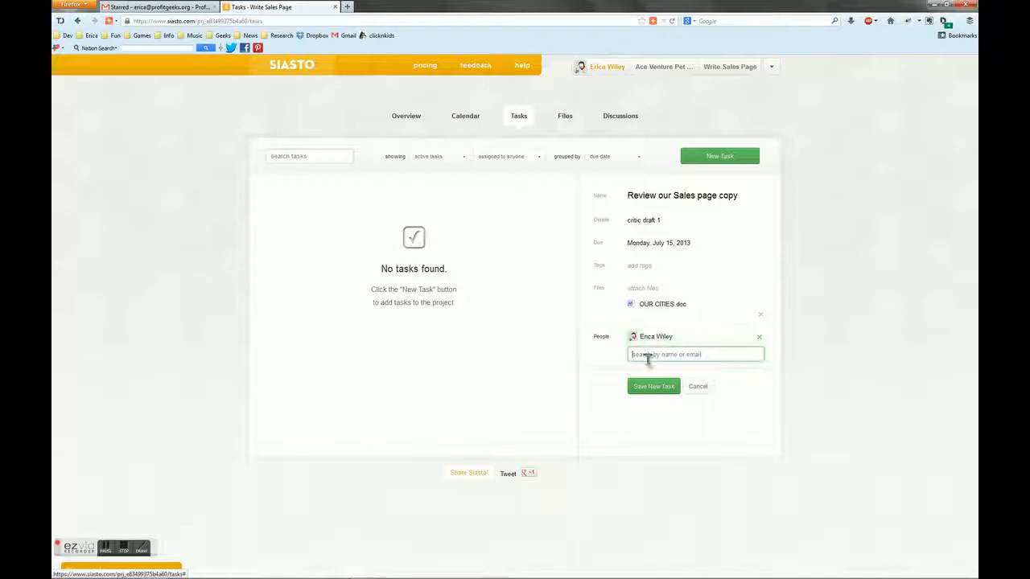
type("eri")
key("BackSpace")
type("virtual assistant")
left_click_drag(684, 355, 616, 357)
key("BackSpace")
Save the new task and open it from the task list
left_click(649, 389)
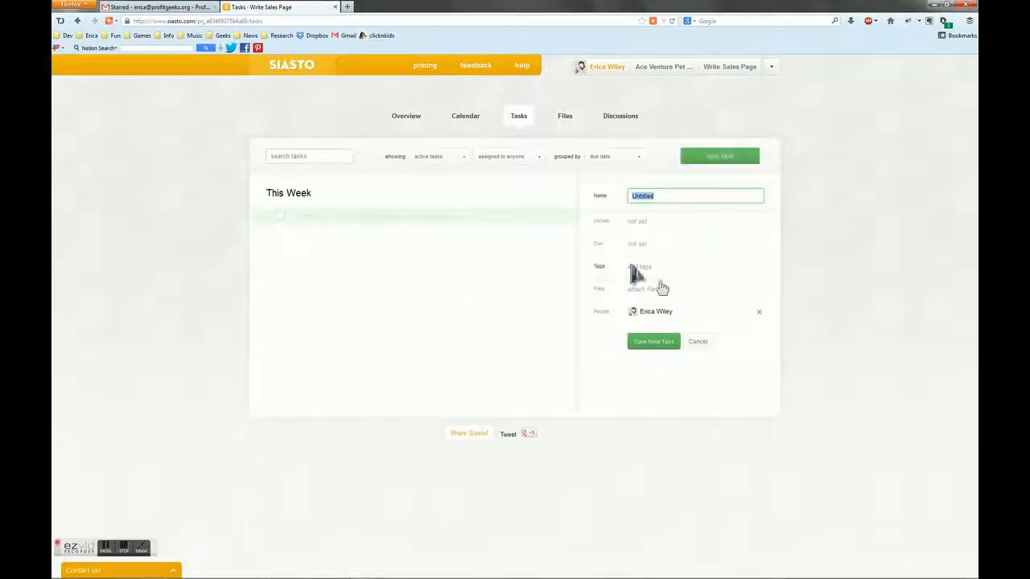
left_click(519, 223)
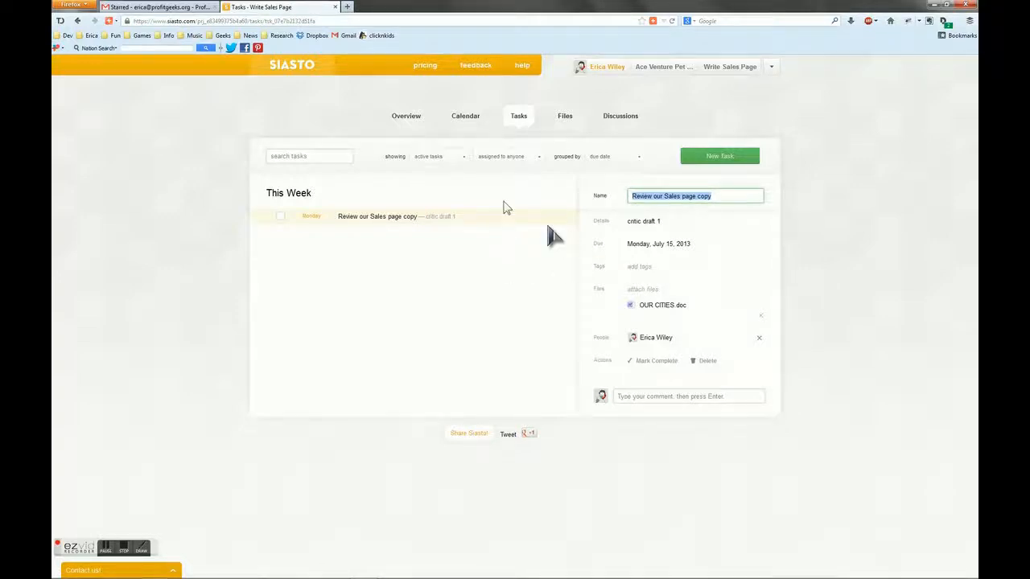
View the sales page review task on the project's July 2013 calendar
left_click(465, 121)
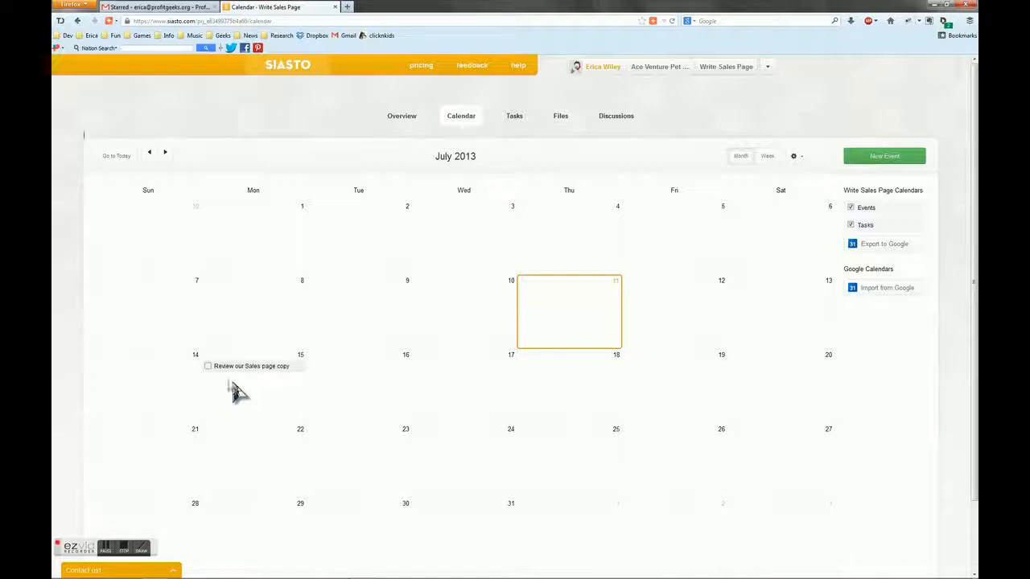
left_click(209, 365)
Create a discussion addressed to the copywriter, with the subject "what do you think" and the message "of draft 1?"
left_click(626, 122)
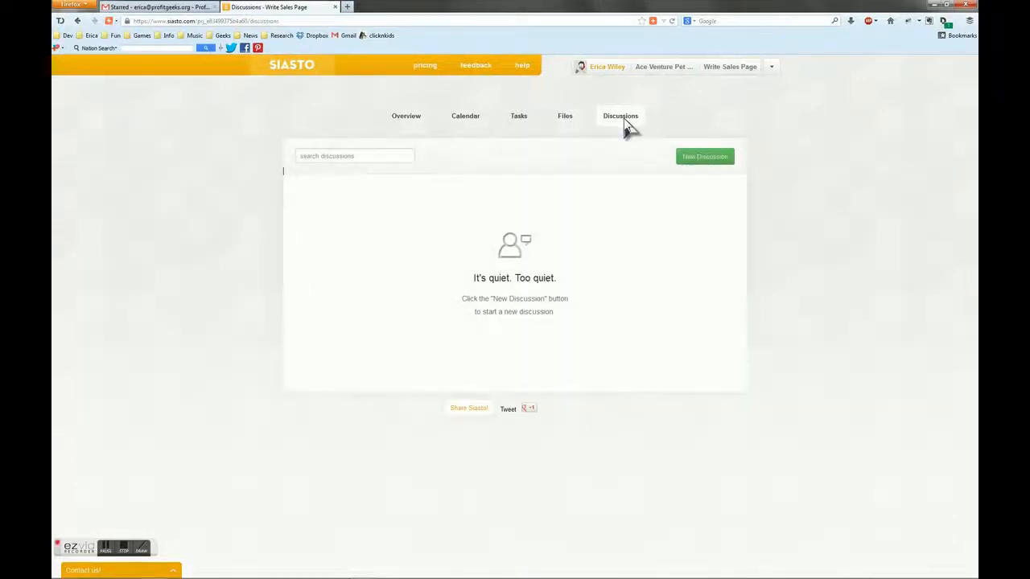
left_click(685, 161)
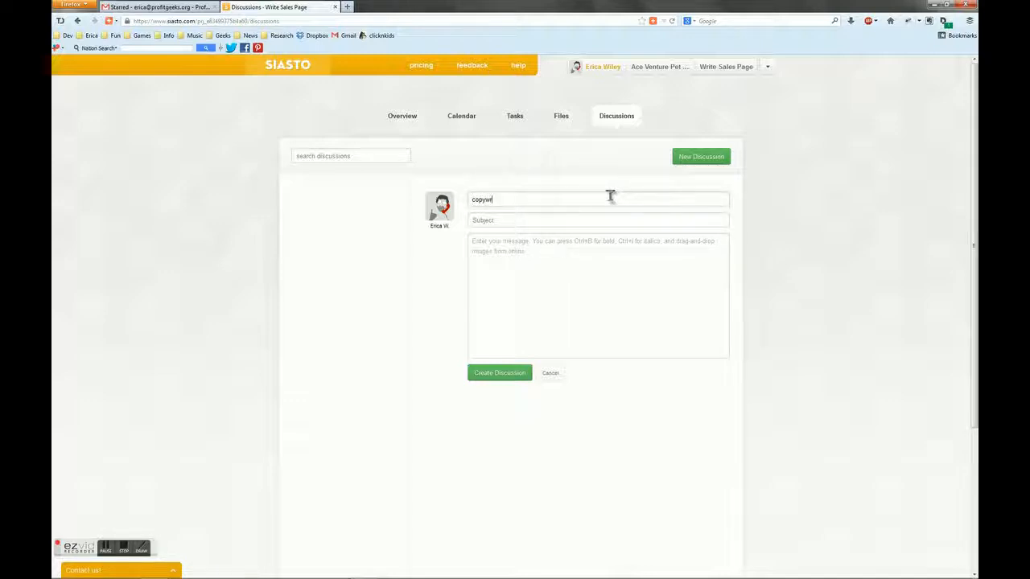
type("ana")
left_click(545, 218)
type("what do you think")
left_click(518, 241)
type("of draft 1?")
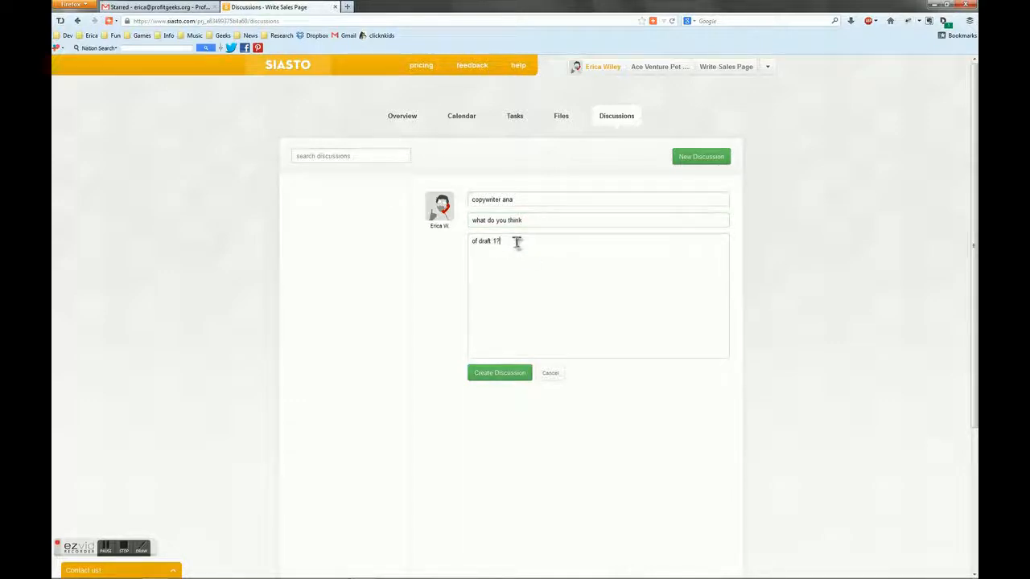
left_click(488, 375)
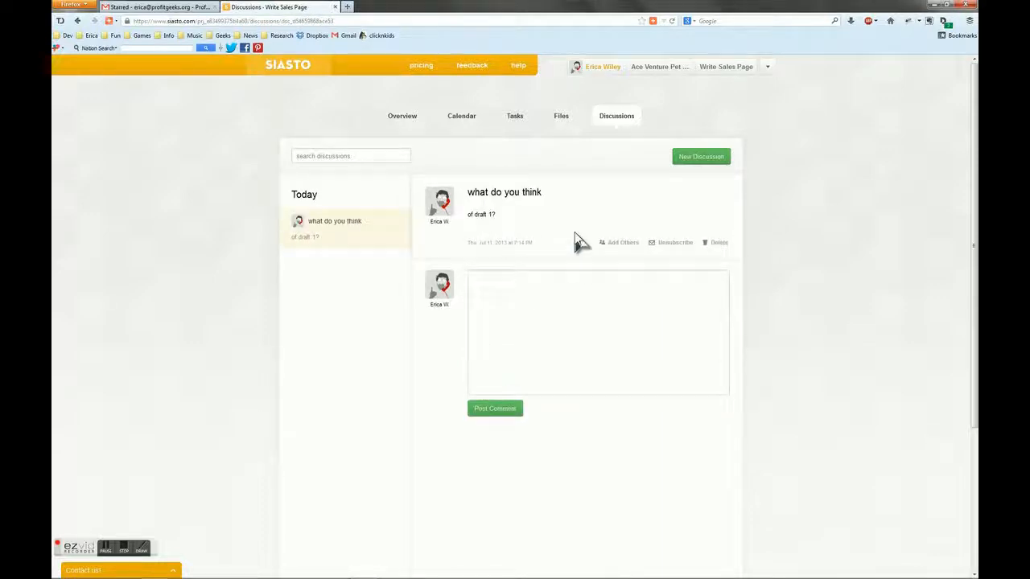
left_click(565, 285)
Review the Write Sales Page project's overview and display its available project options
left_click(417, 122)
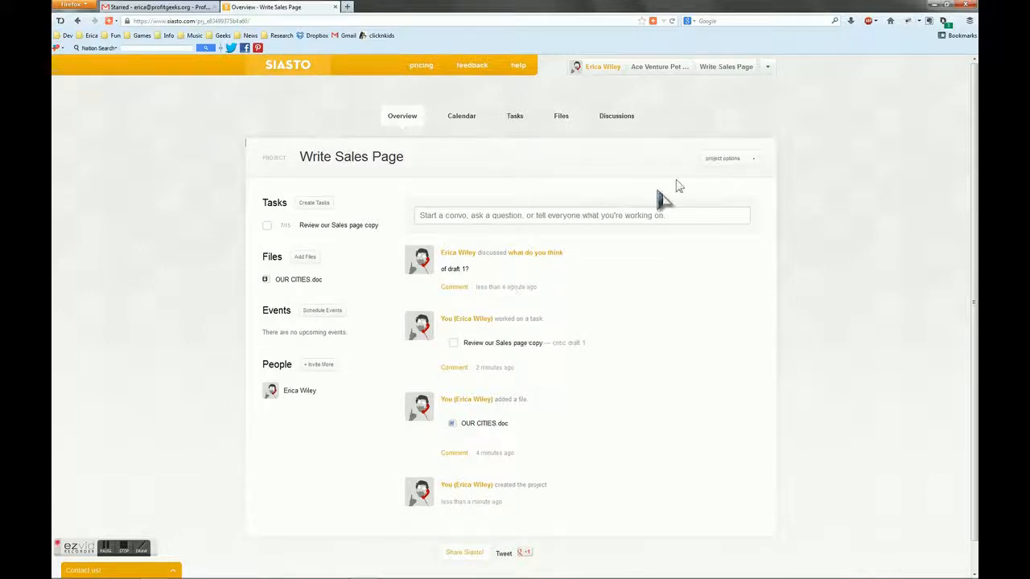
left_click(747, 165)
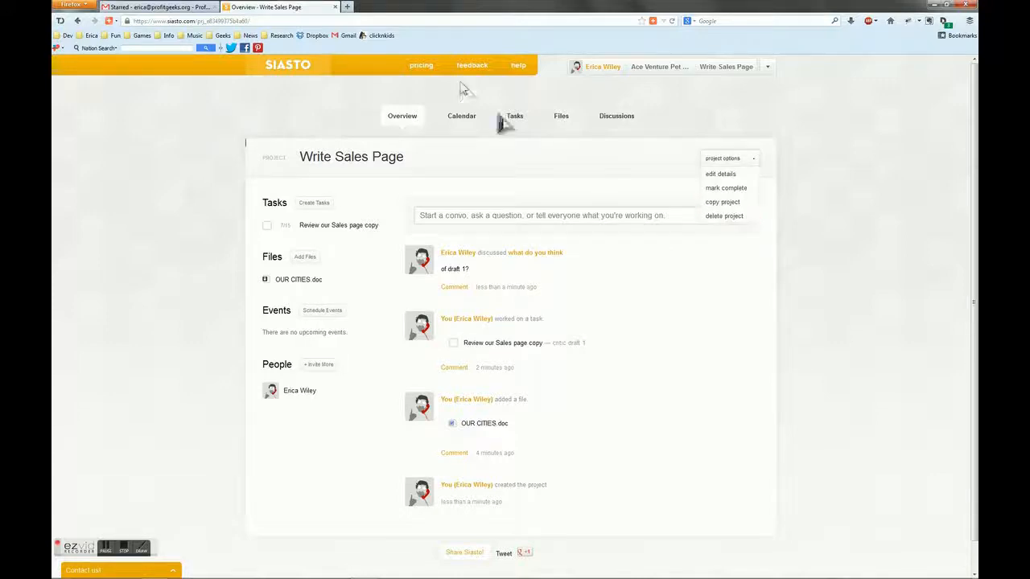
Return to the Ace Venture Pet Detective team page and review the activity feed covering all its projects
left_click(312, 73)
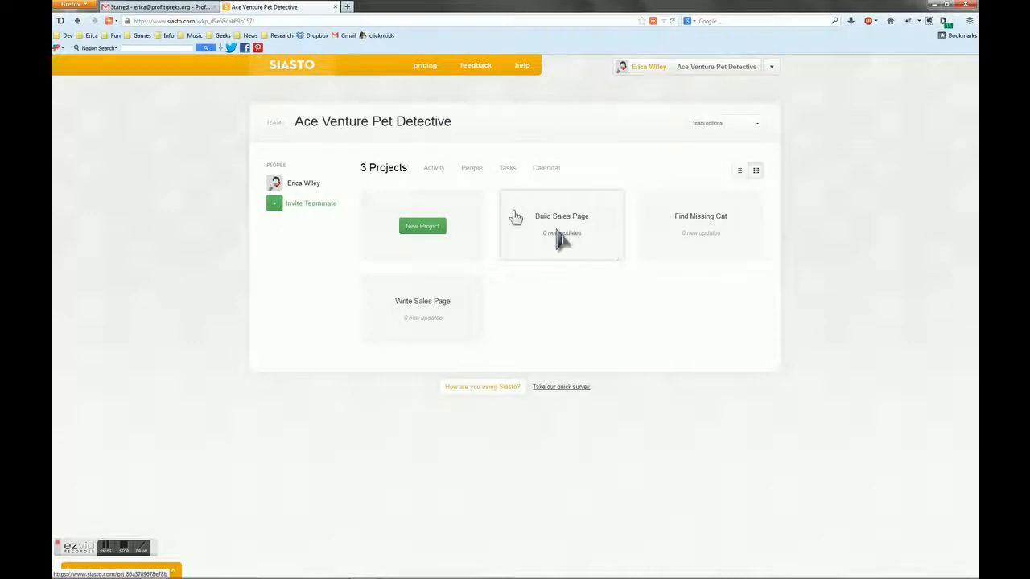
left_click(433, 170)
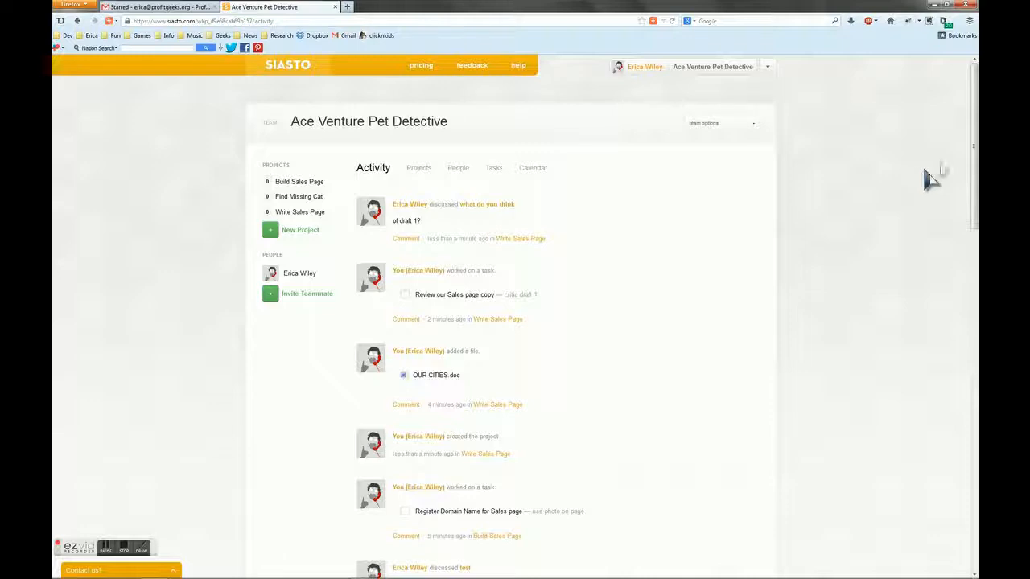
mouse_move(976, 168)
left_mouse_down()
mouse_move(975, 297)
mouse_move(973, 169)
left_mouse_up()
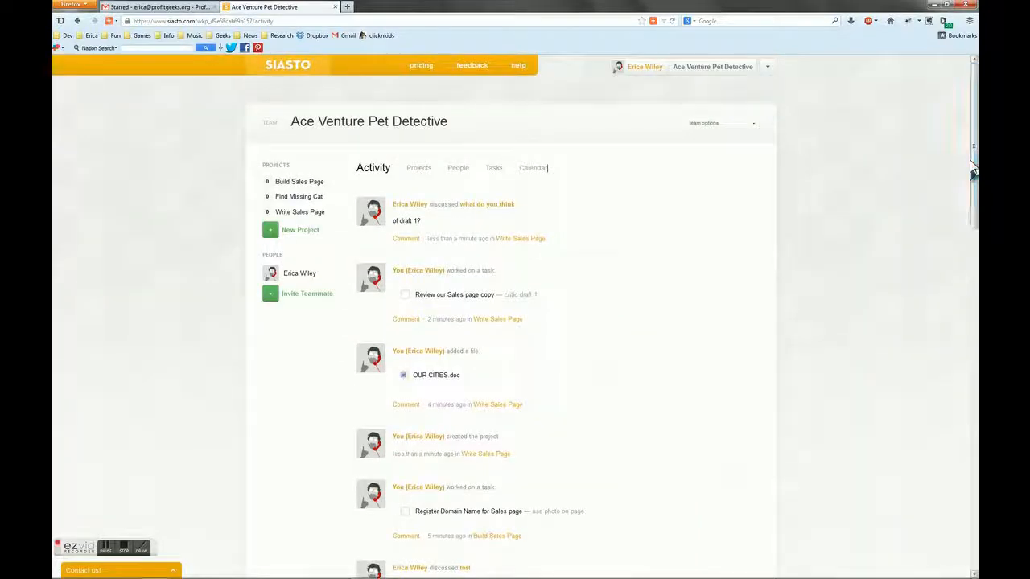
View the team's people list and its active tasks across all projects
left_click(458, 175)
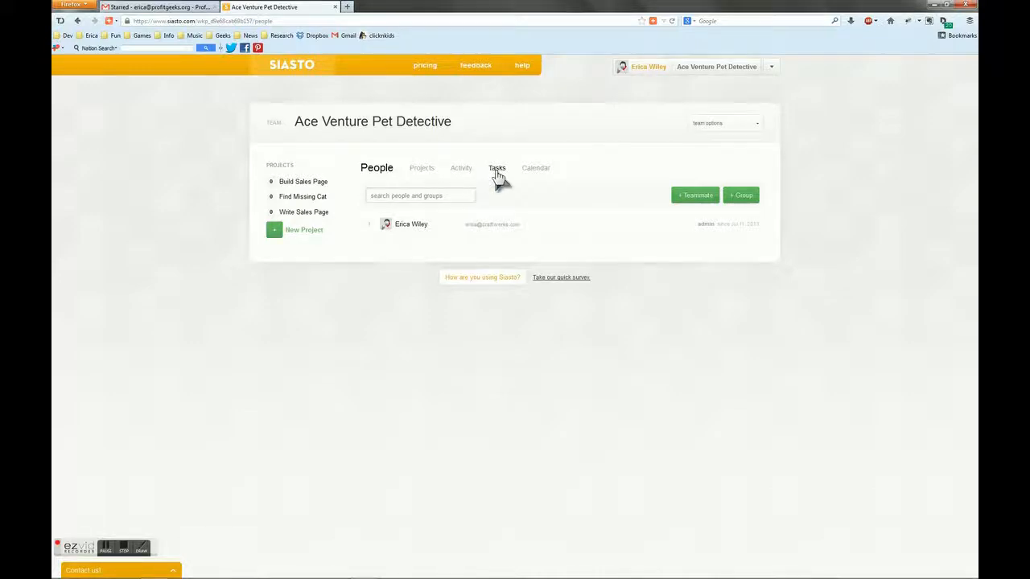
left_click(497, 177)
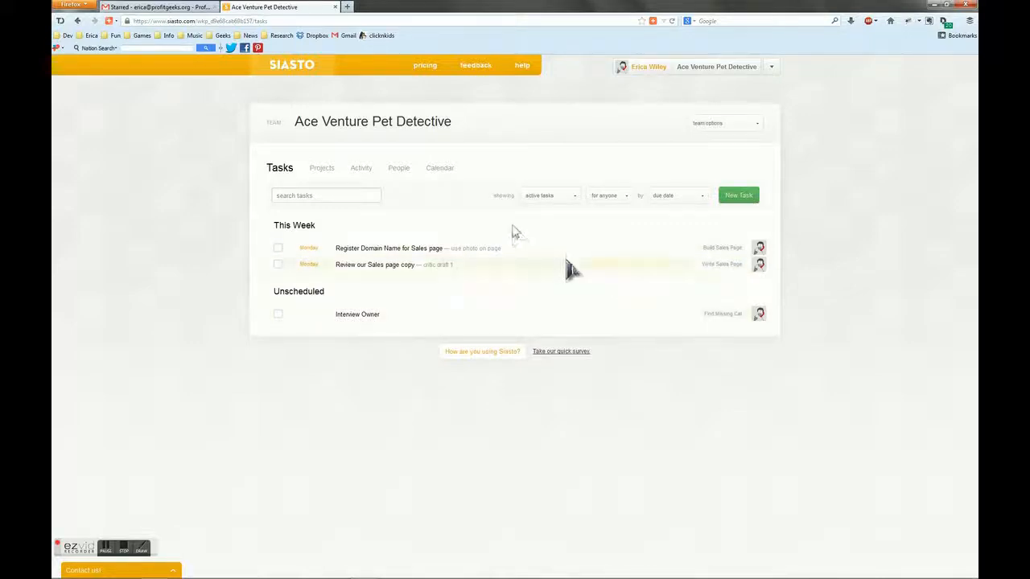
Examine the team's July 2013 calendar for all projects and return to the team's home page
left_click(439, 169)
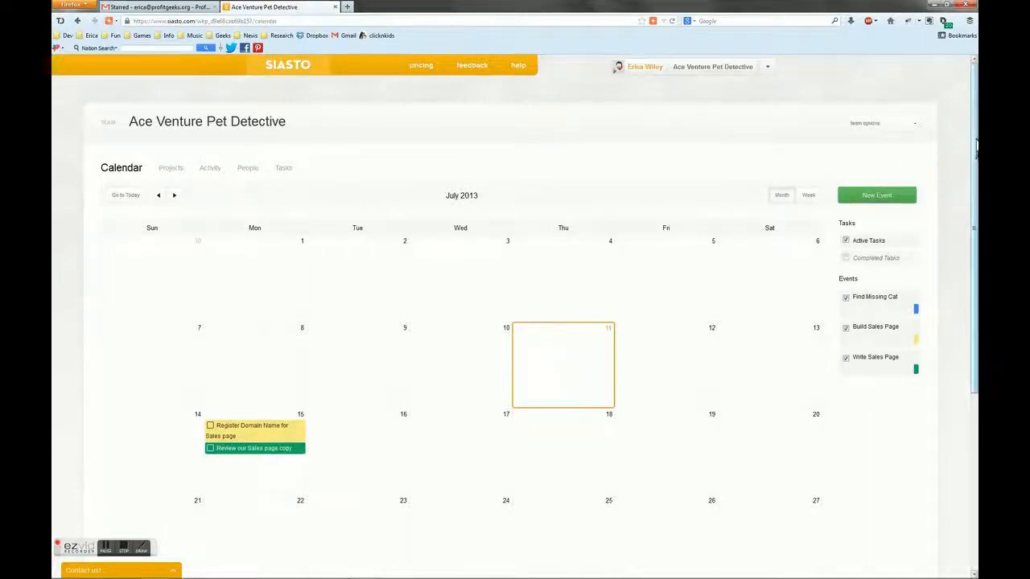
scroll(977, 145, "down", 1)
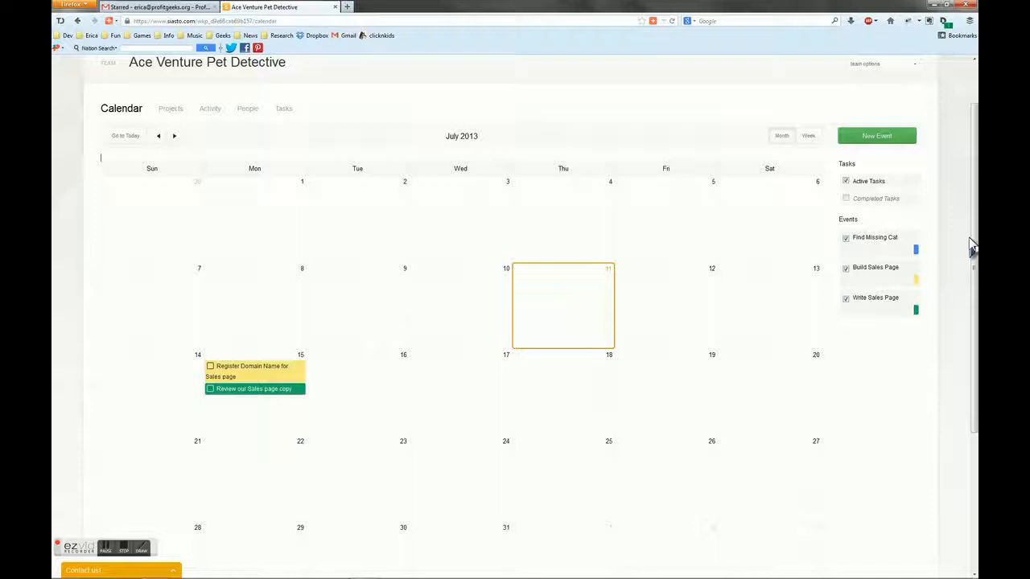
scroll(974, 243, "up", 1)
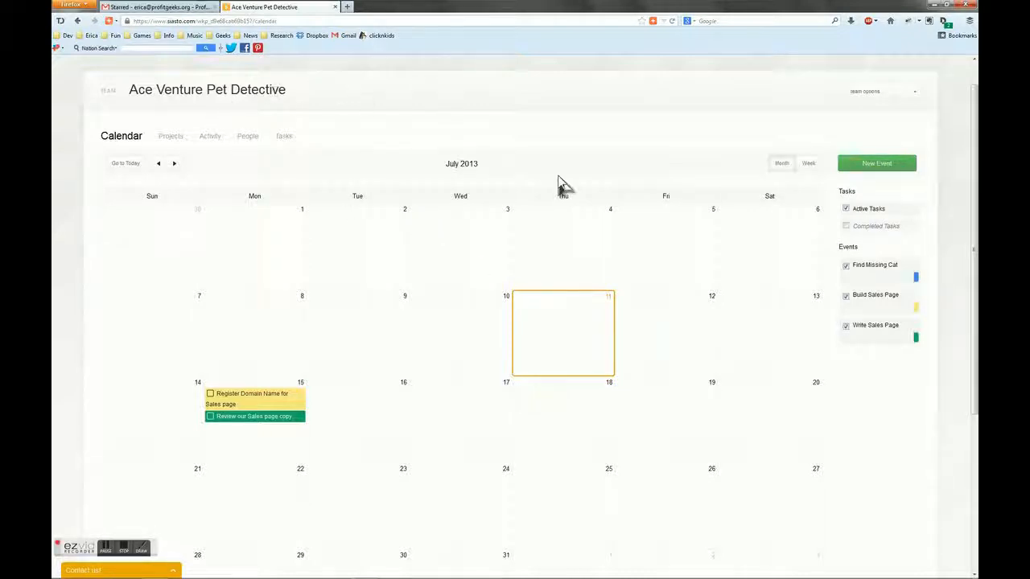
left_click_drag(974, 116, 974, 100)
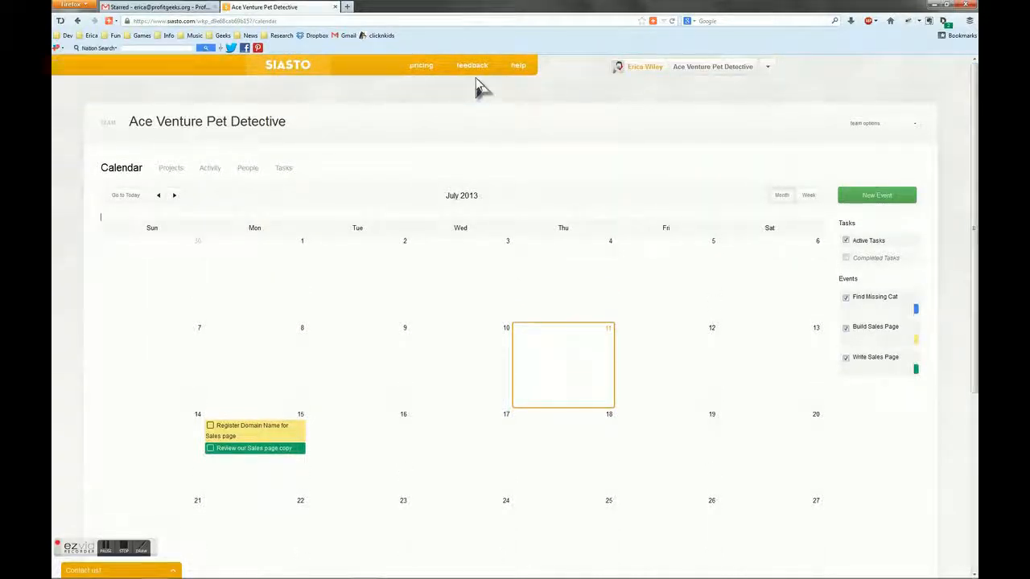
left_click(307, 69)
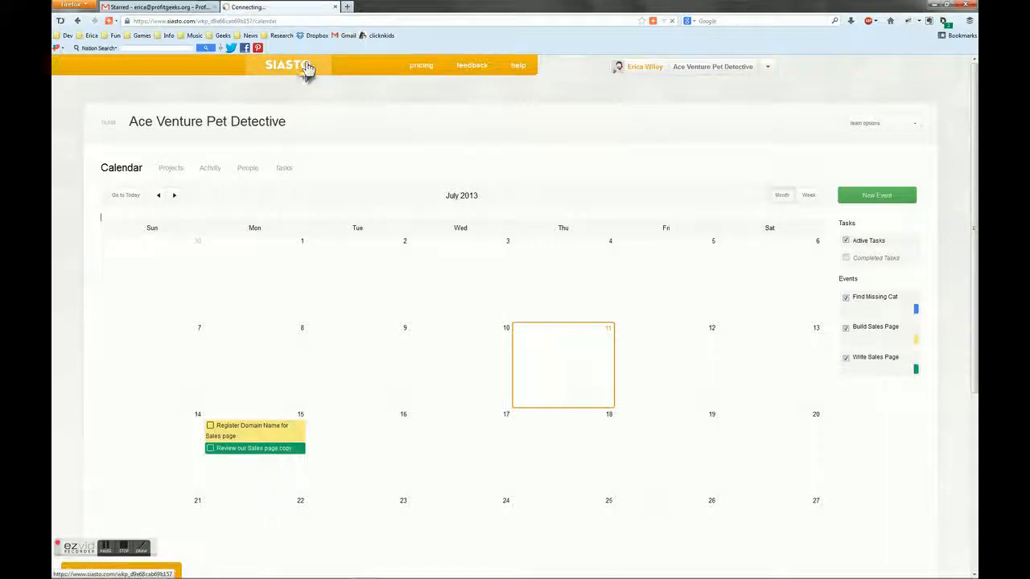